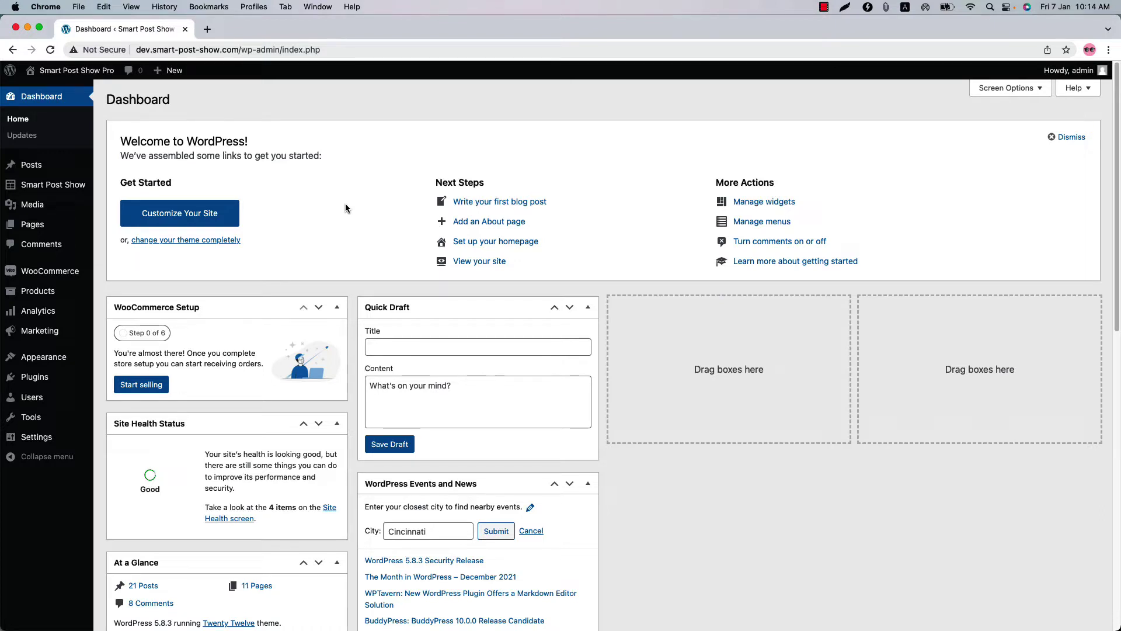
Go to Smart Post Show > Replace Layout from the WordPress sidebar.
mouse_move(67, 191)
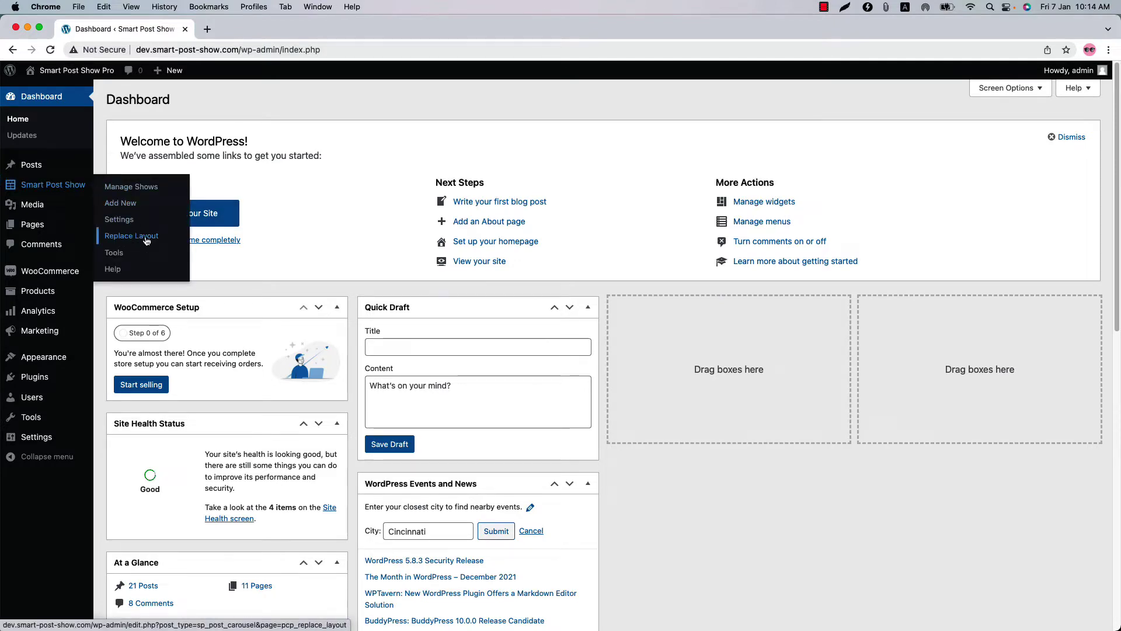
click(132, 236)
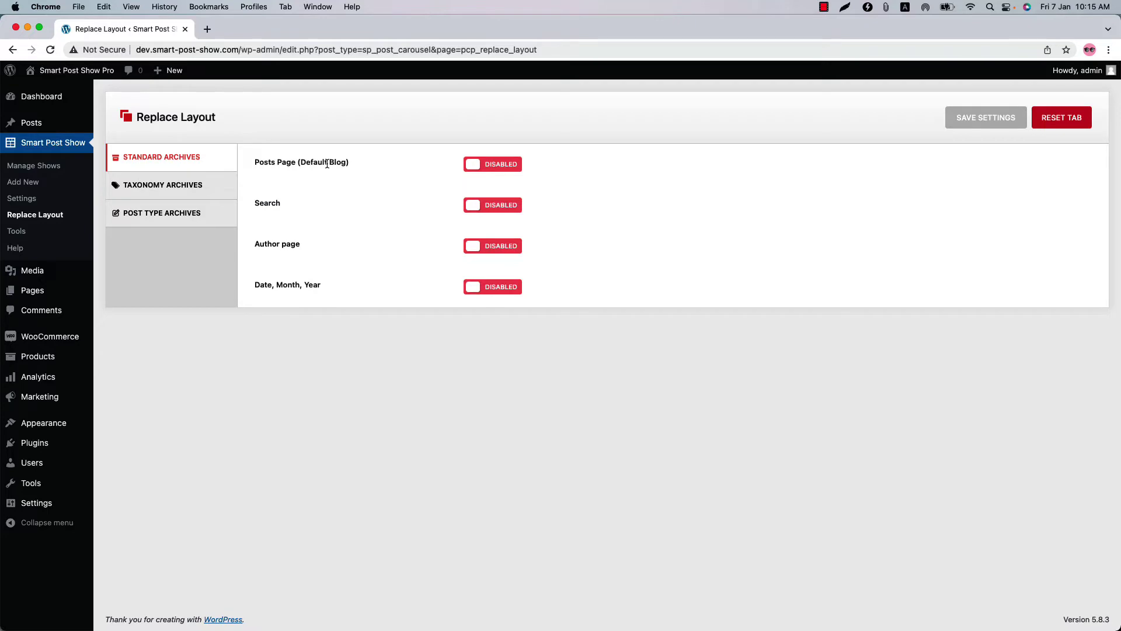
Check the live site's default full-post blog listing in a new tab, then return to Replace Layout.
super+click(63, 92)
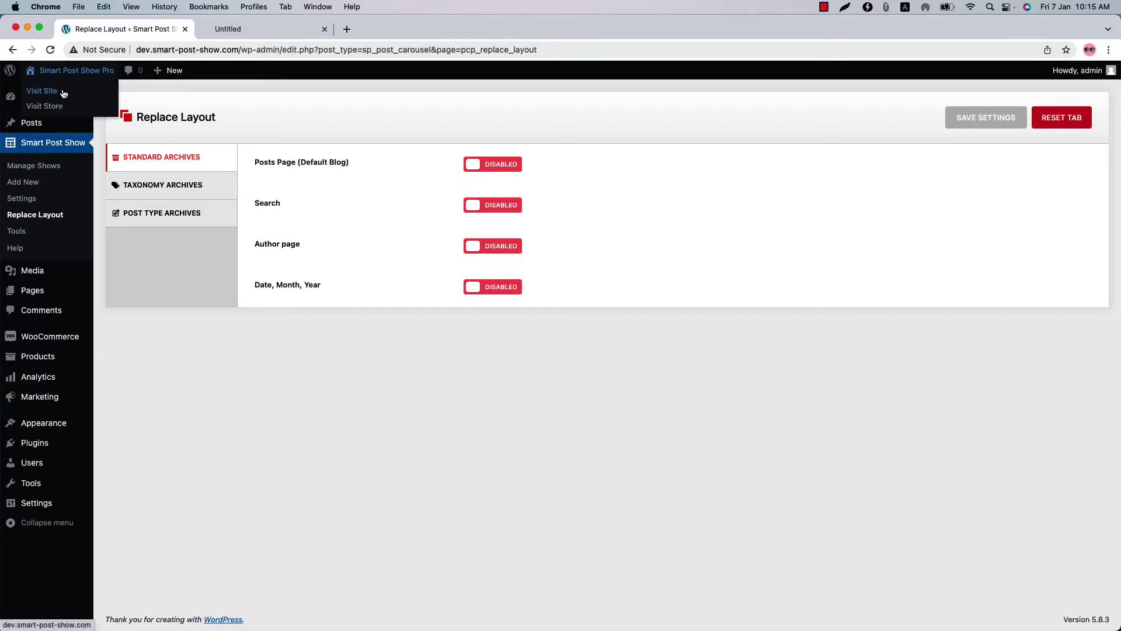
click(257, 33)
scroll(344, 444, down, 12)
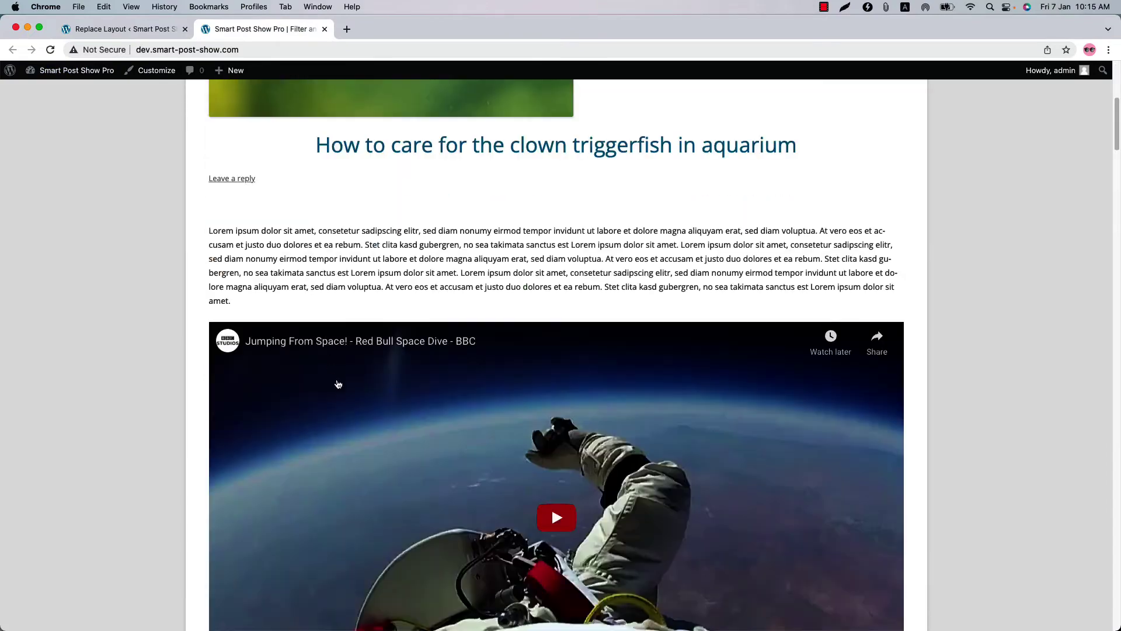
scroll(345, 444, down, 10)
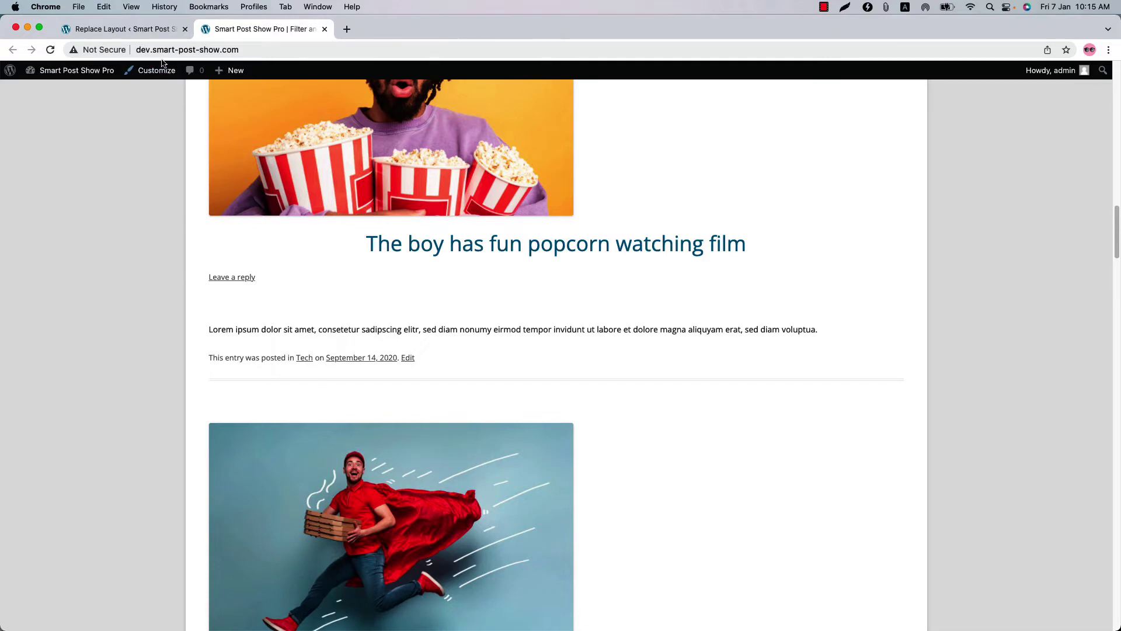
click(132, 33)
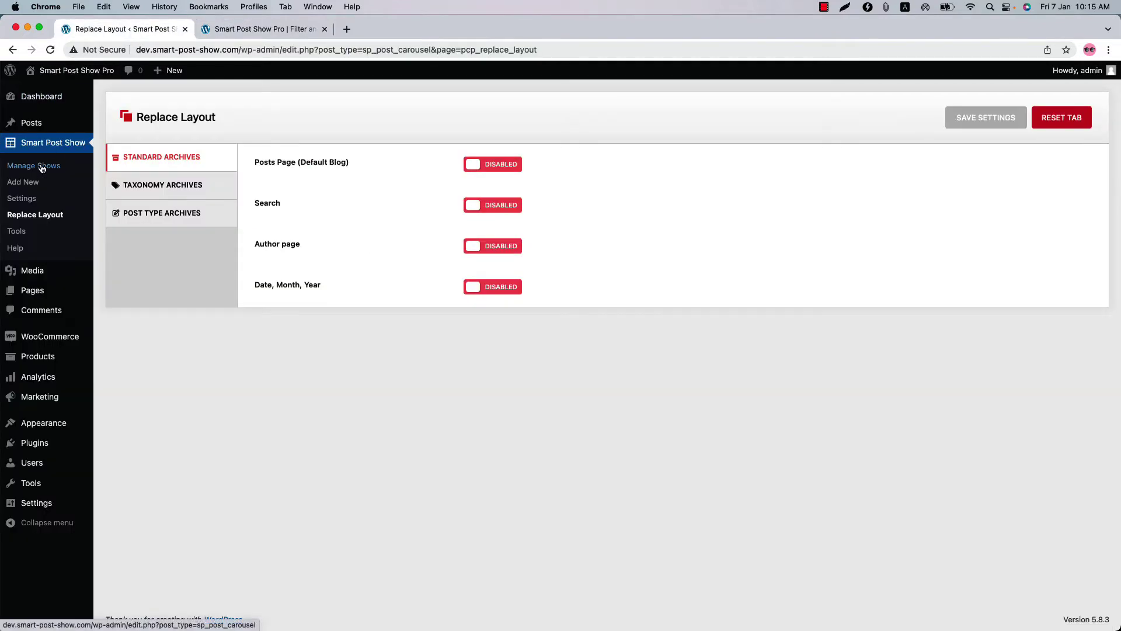
In a new tab's Manage Shows list, trash the '(no title)' draft show, leaving 19 shows.
super+click(34, 186)
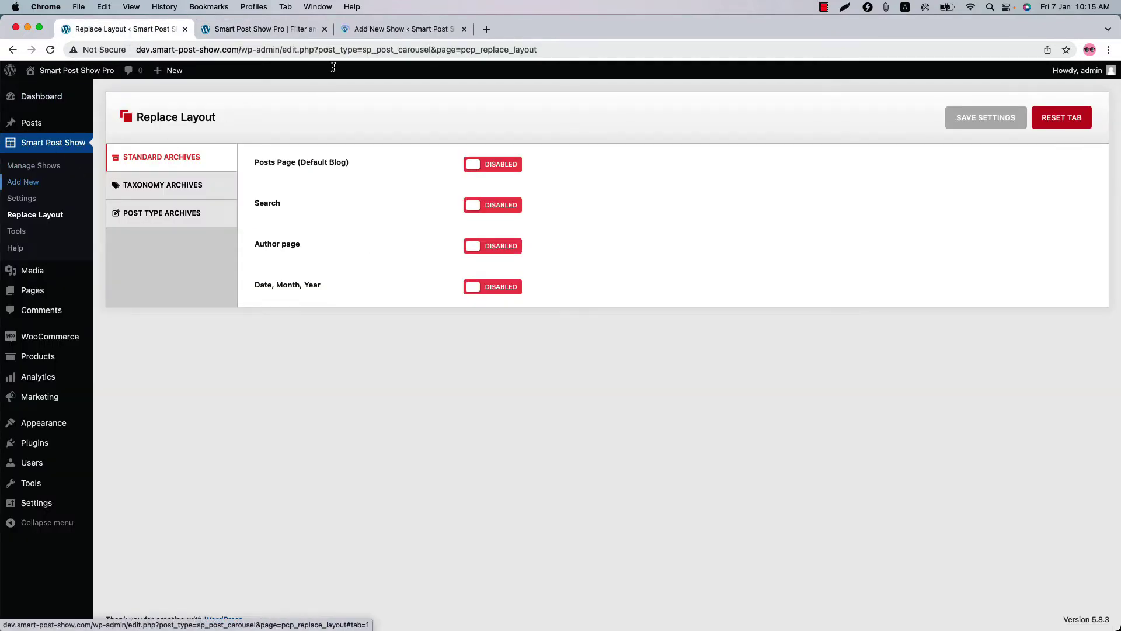
click(380, 31)
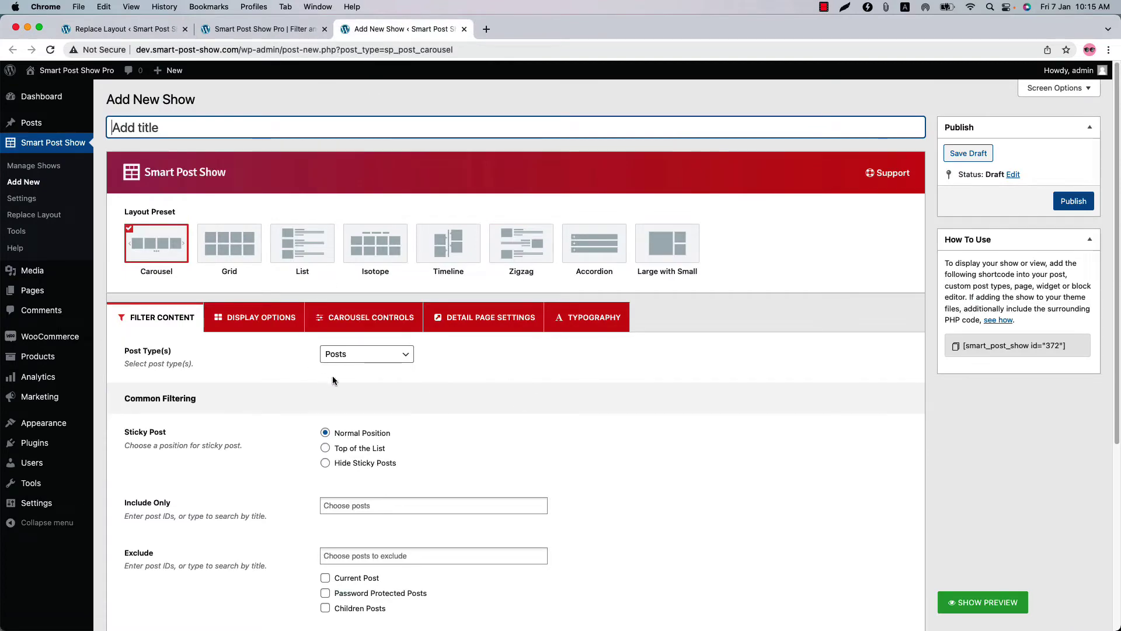
click(45, 169)
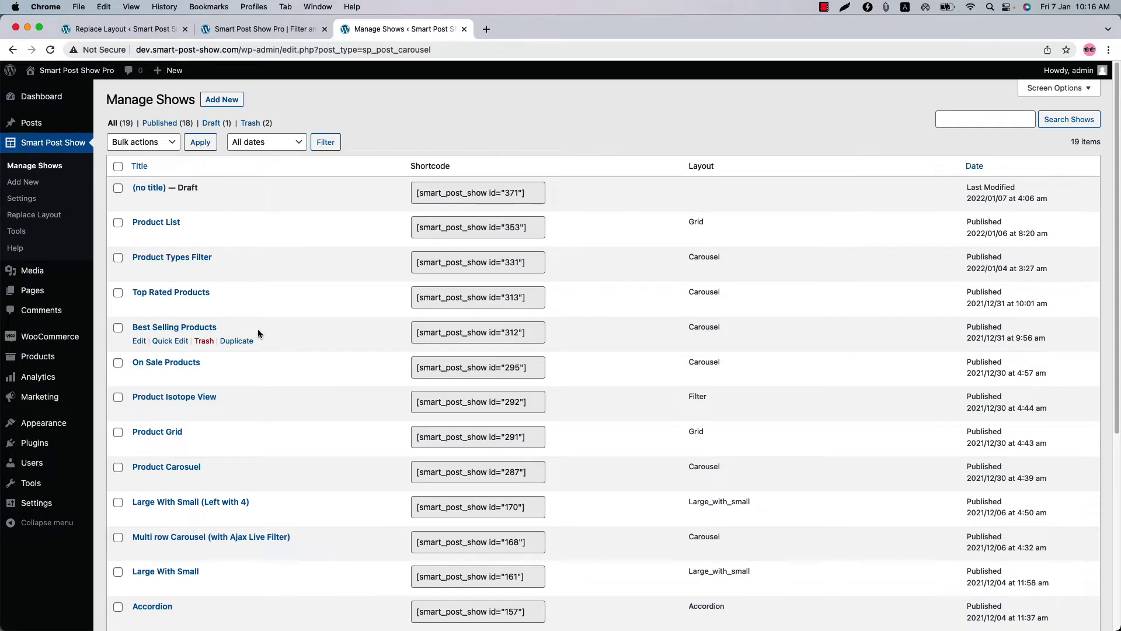
click(206, 202)
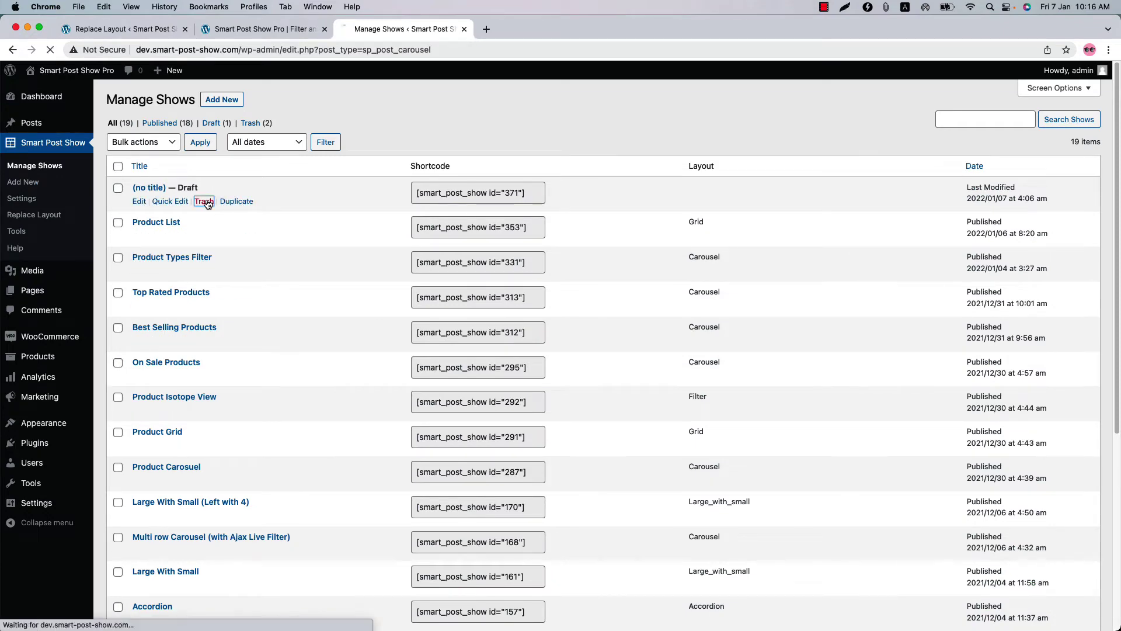
click(134, 30)
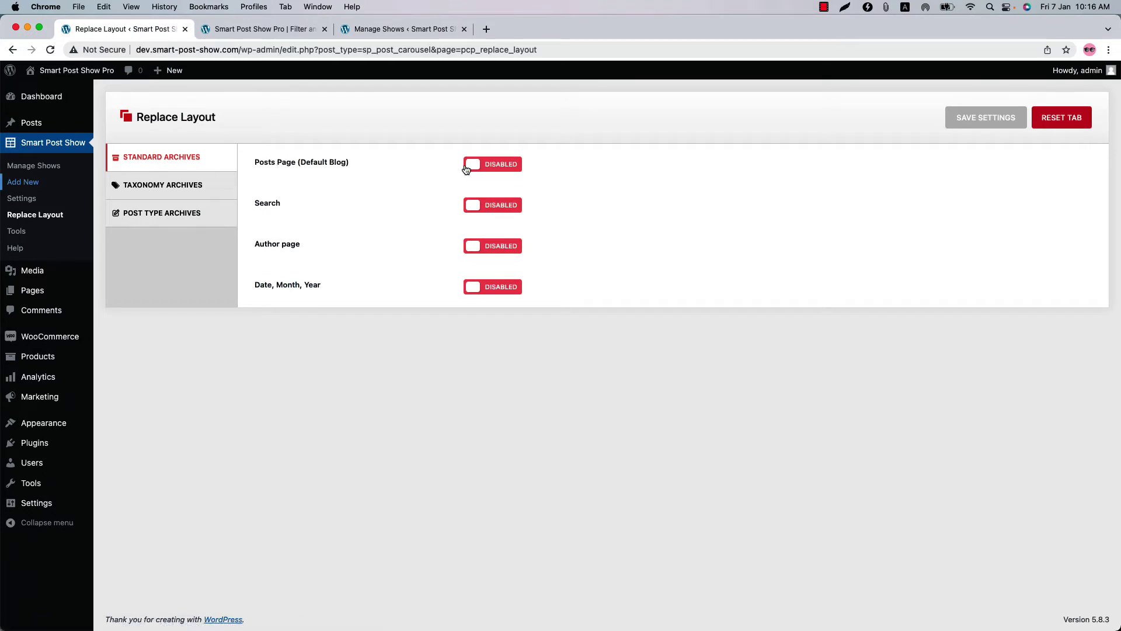
Enable Posts Page (Default Blog) replacement using the Post Grid show, with retrieval at No change.
click(520, 168)
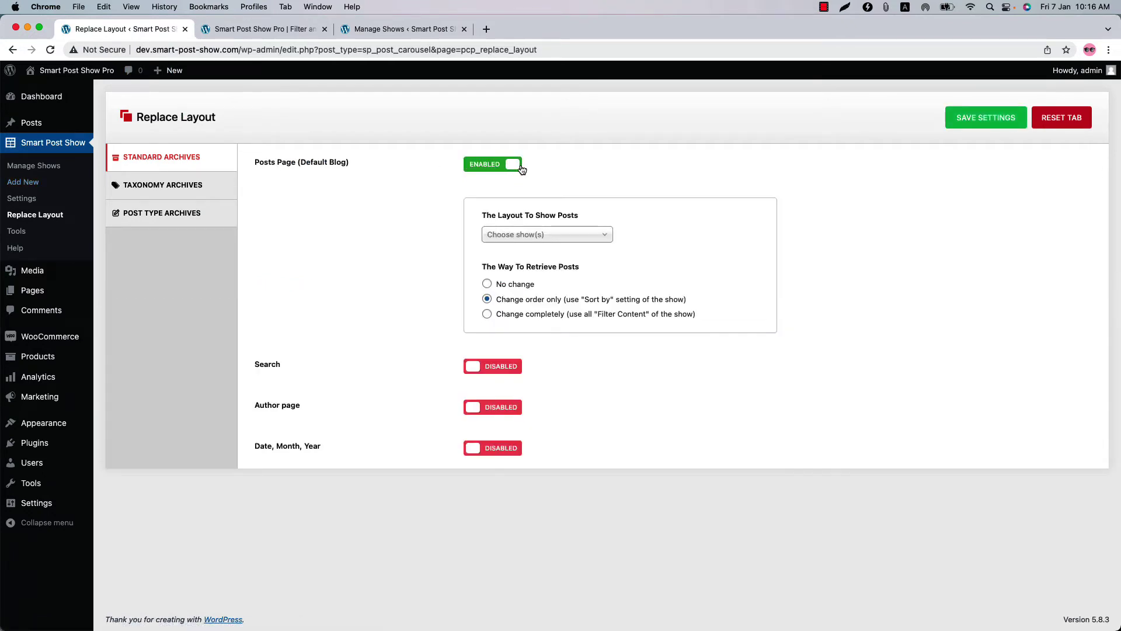
click(516, 236)
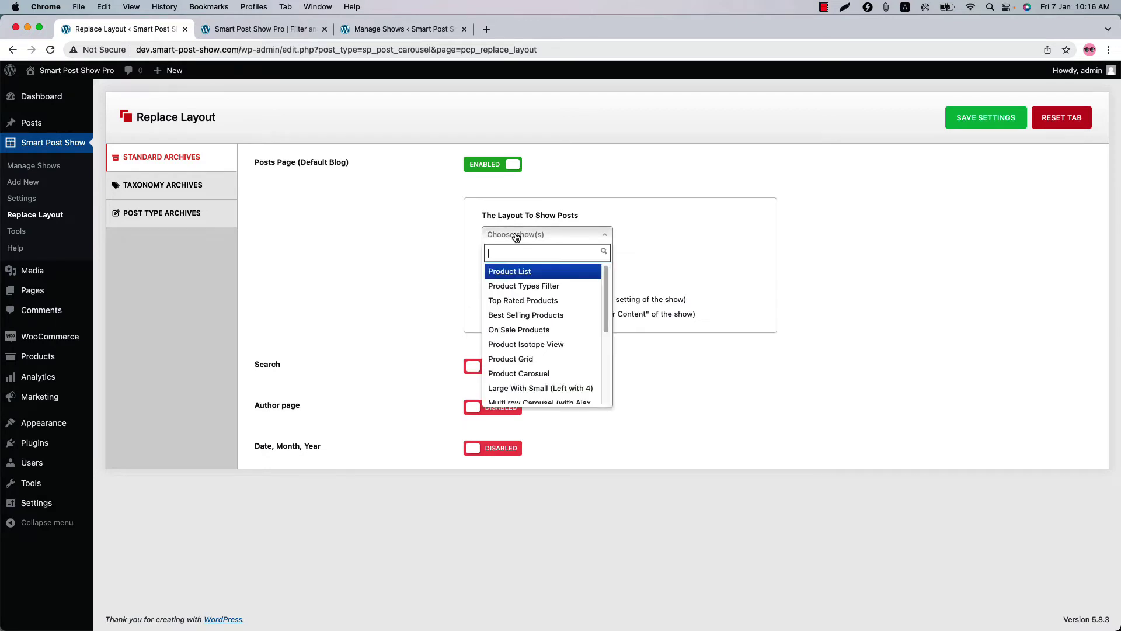
scroll(517, 374, down, 5)
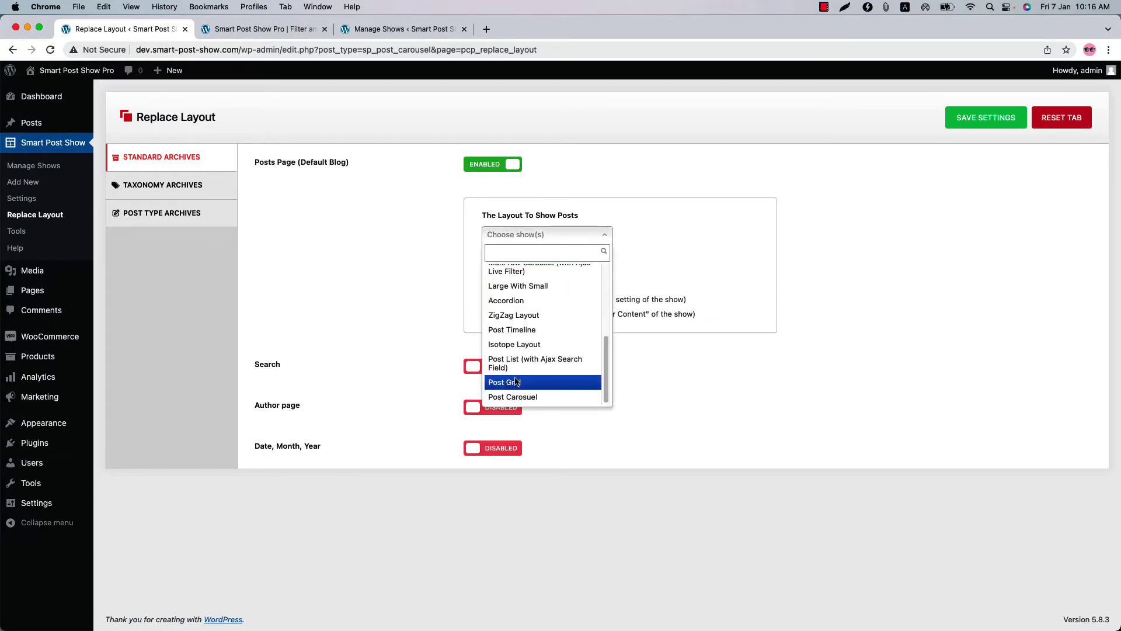
click(516, 382)
click(509, 288)
Save the Replace Layout settings and reload the live site to see the grid.
click(959, 115)
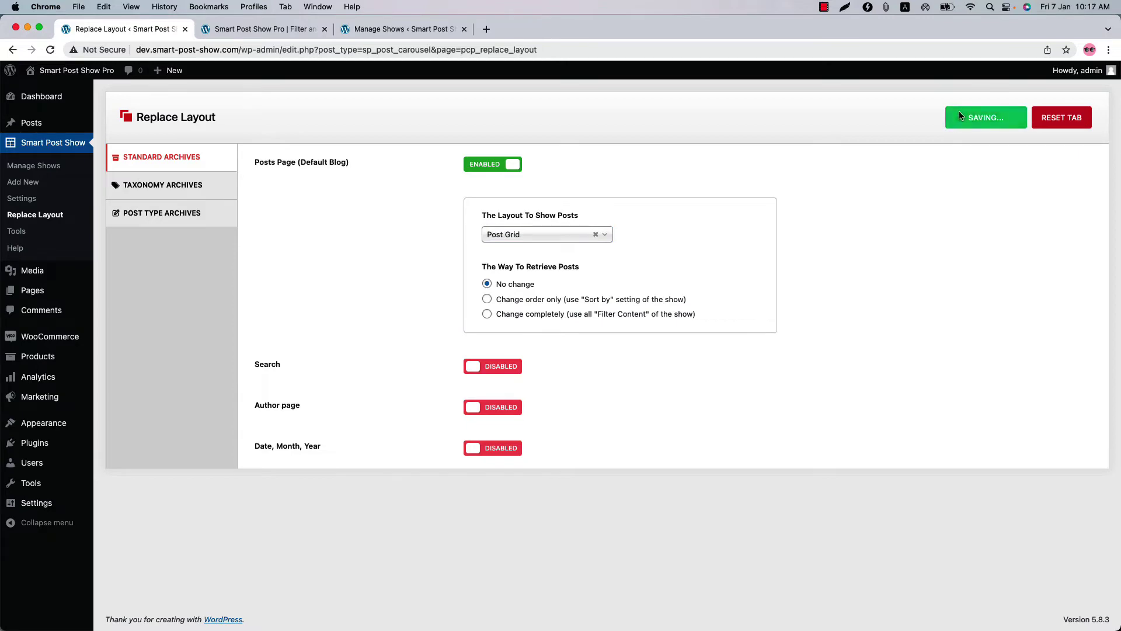
click(266, 28)
click(50, 51)
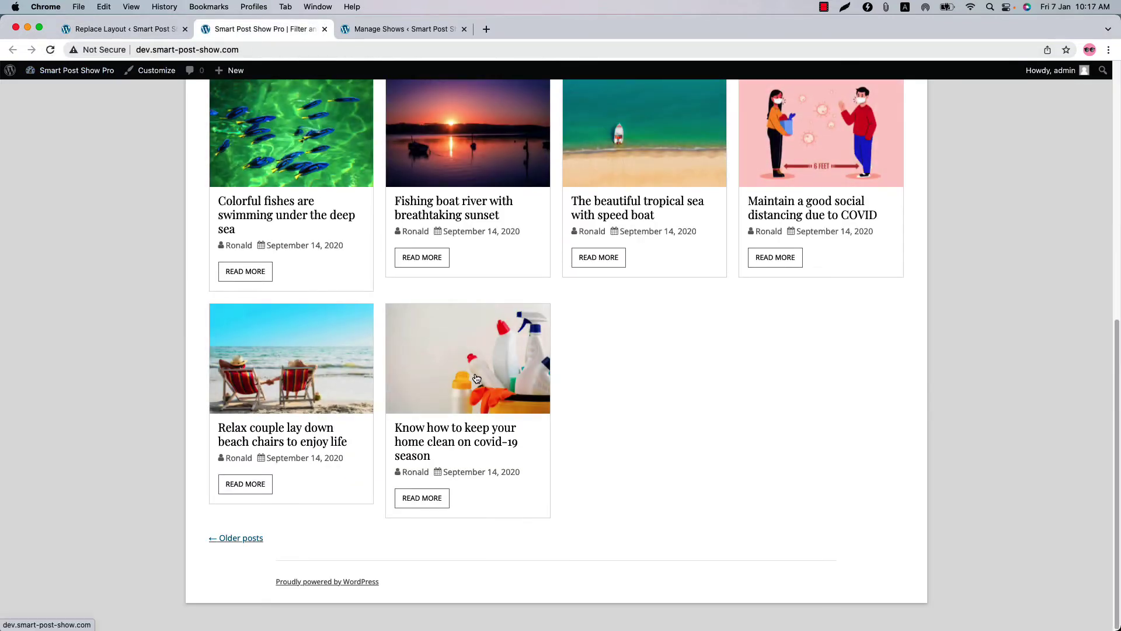
Scroll through the blog's four-column Post Grid, then go back to Replace Layout.
scroll(476, 378, up, 3)
scroll(476, 377, up, 1)
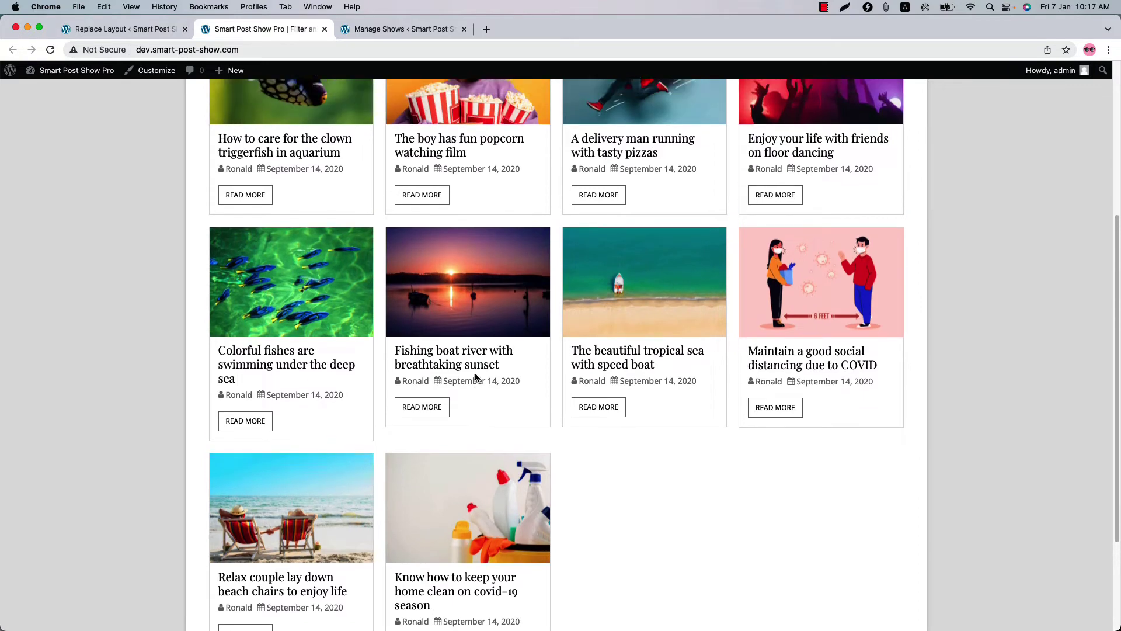
scroll(476, 377, up, 4)
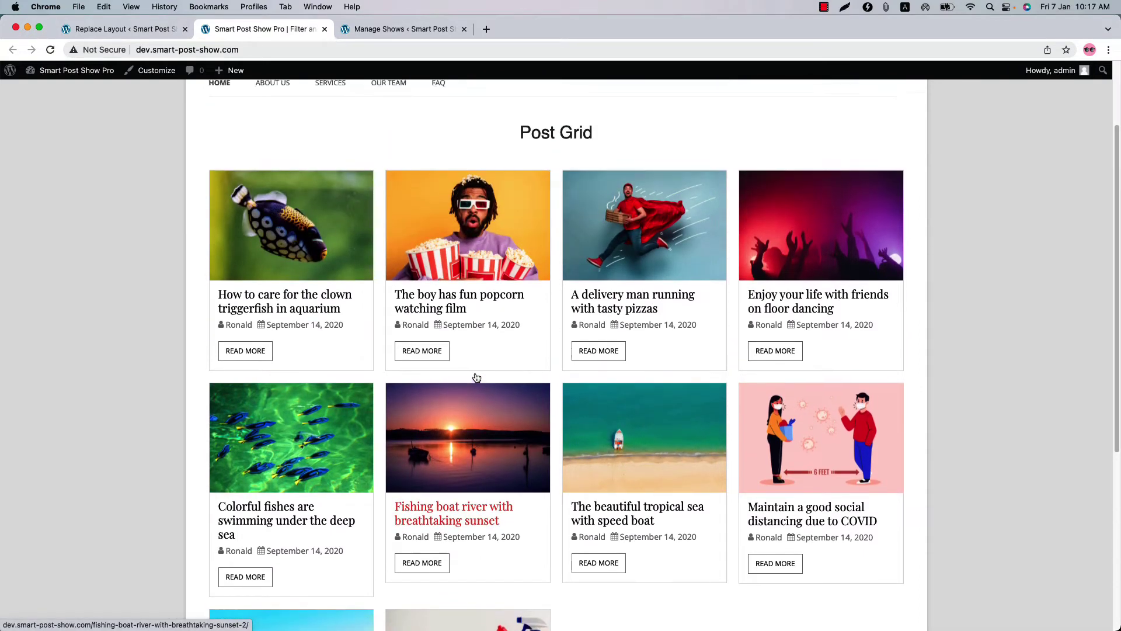
scroll(476, 378, up, 1)
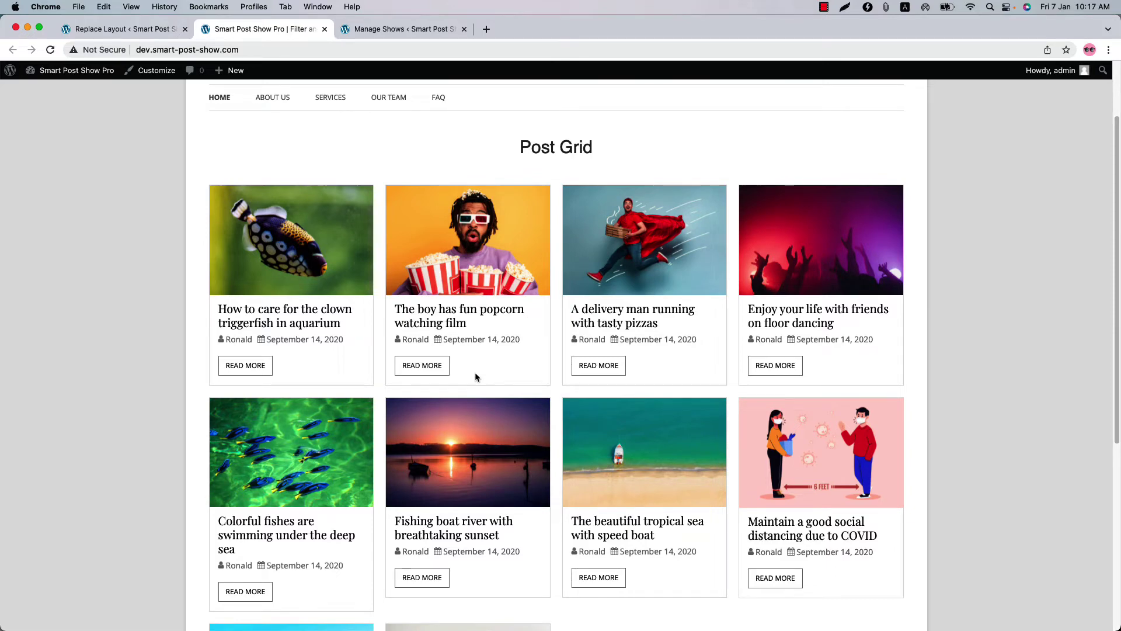
click(113, 30)
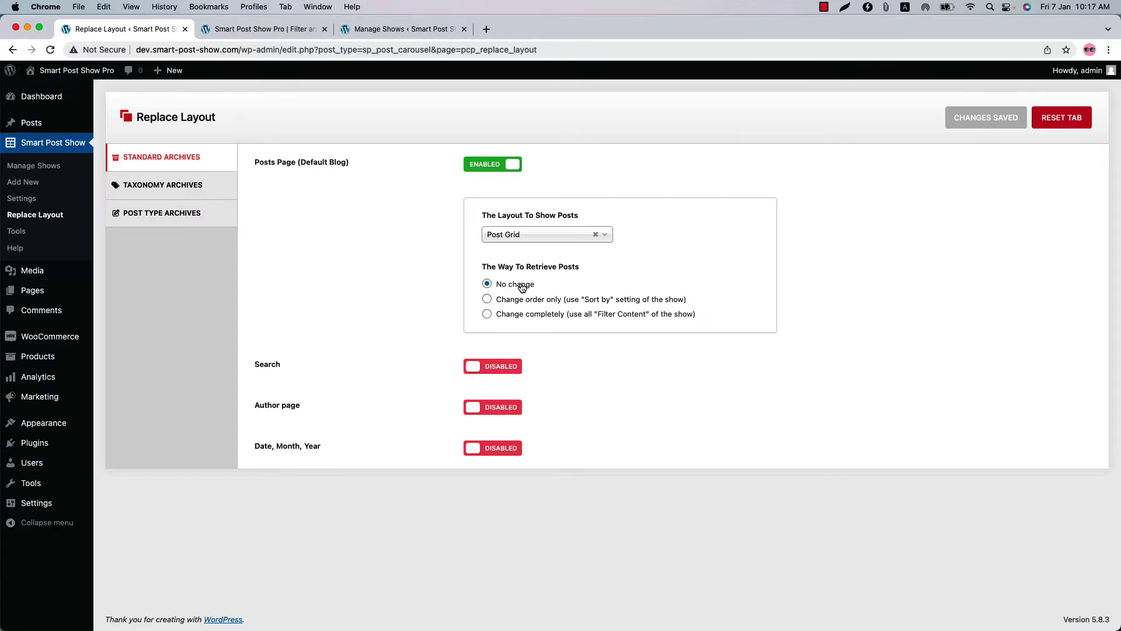
Set Posts Page retrieval to 'Change order only' and bring up the Manage Shows list.
click(524, 304)
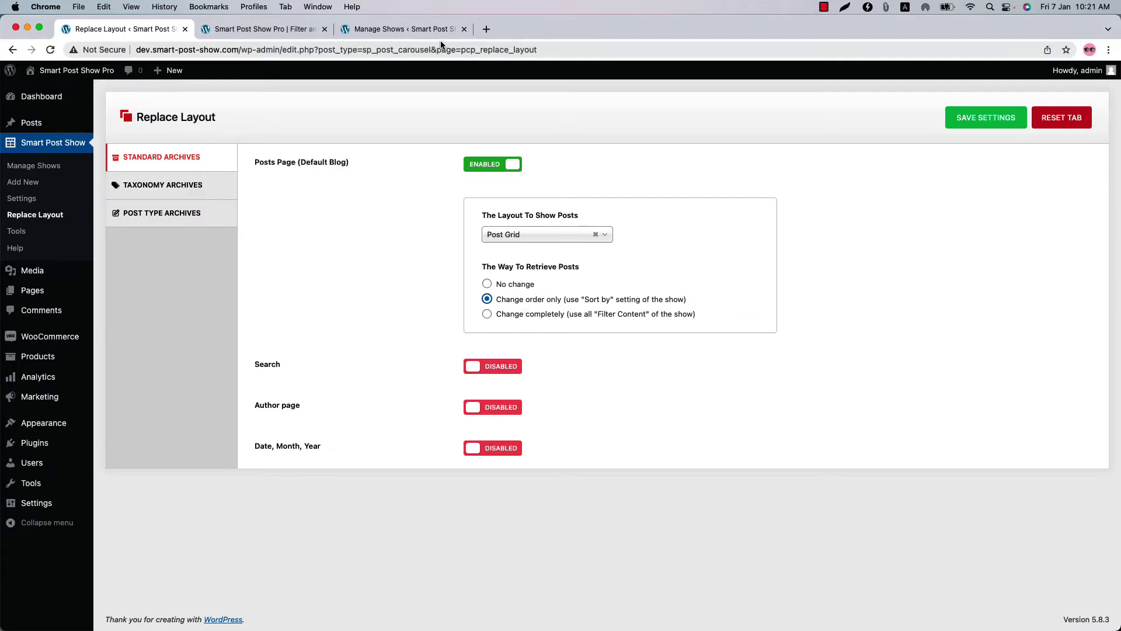
click(425, 31)
scroll(321, 377, down, 5)
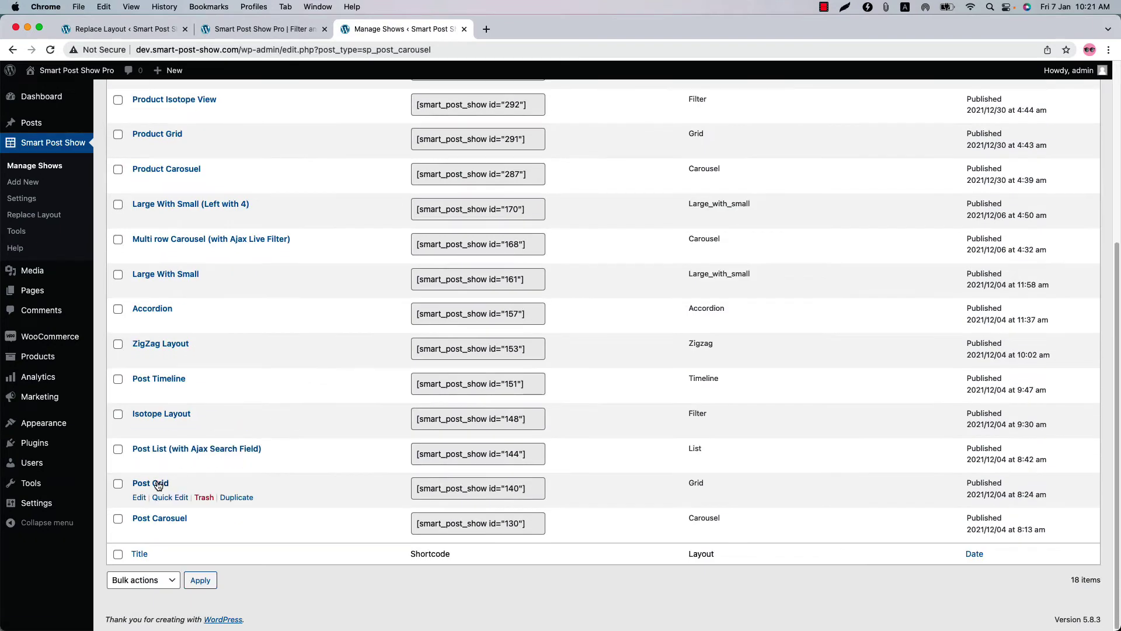
Enable Sort By in the Post Grid show's Advanced Filtering, ordered by Title, Ascending, and update it.
click(157, 485)
scroll(334, 508, down, 5)
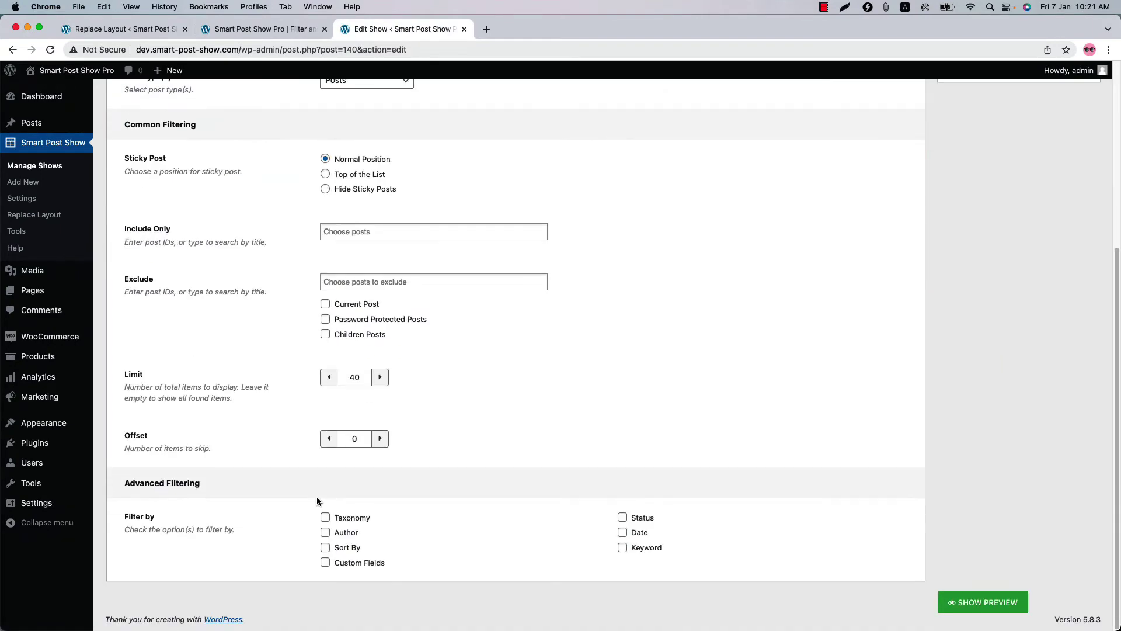
click(348, 548)
scroll(349, 548, down, 3)
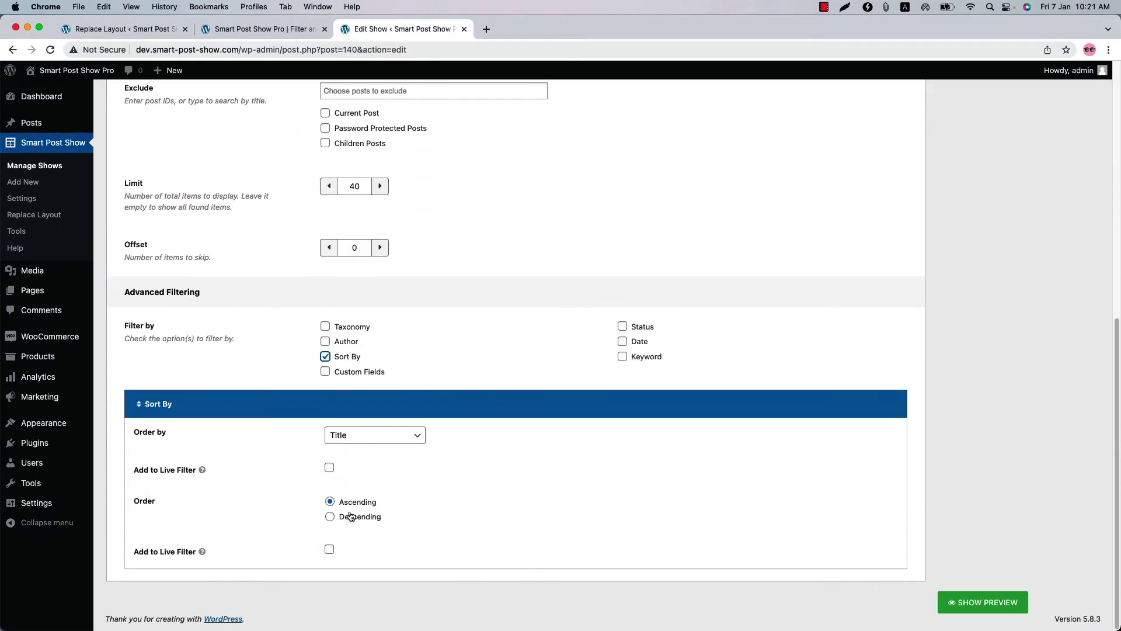
click(374, 436)
click(356, 435)
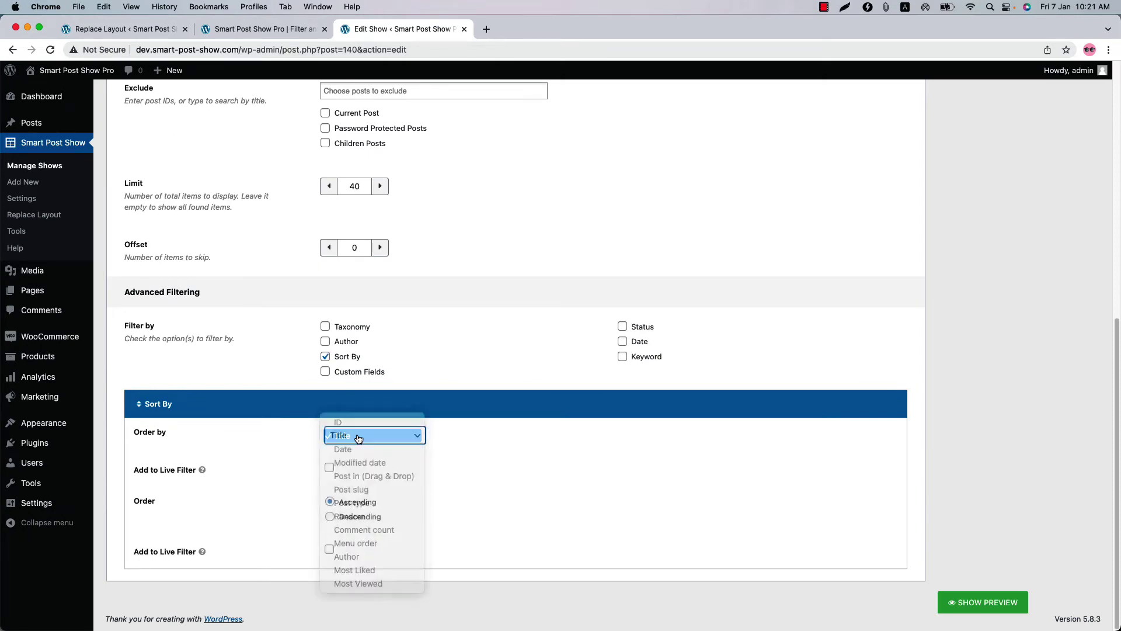
scroll(883, 486, up, 7)
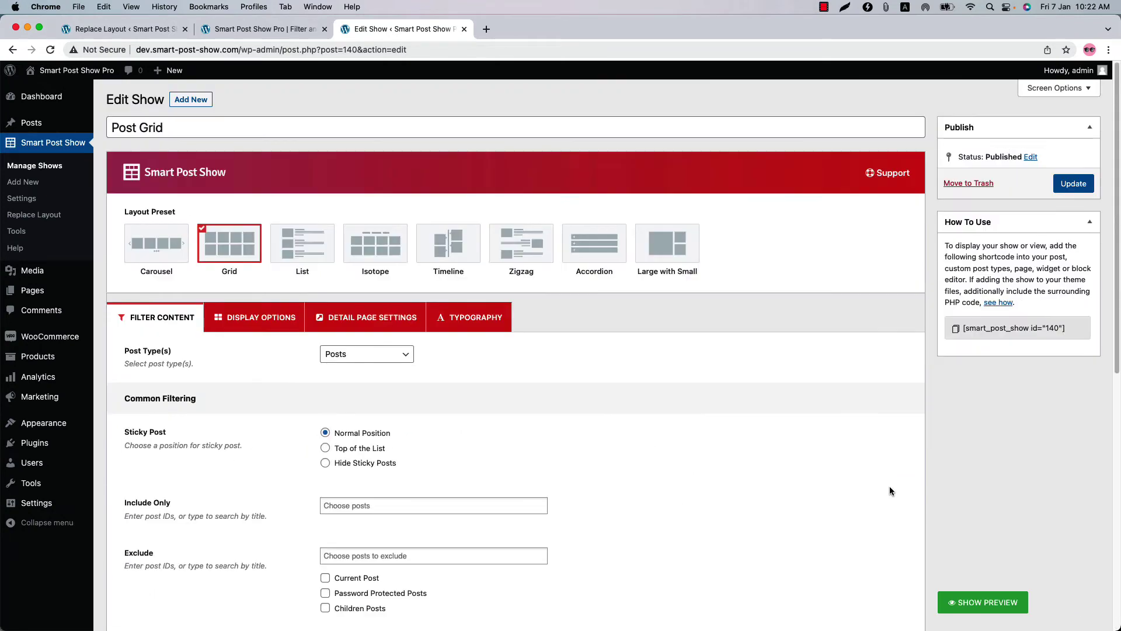
click(1064, 185)
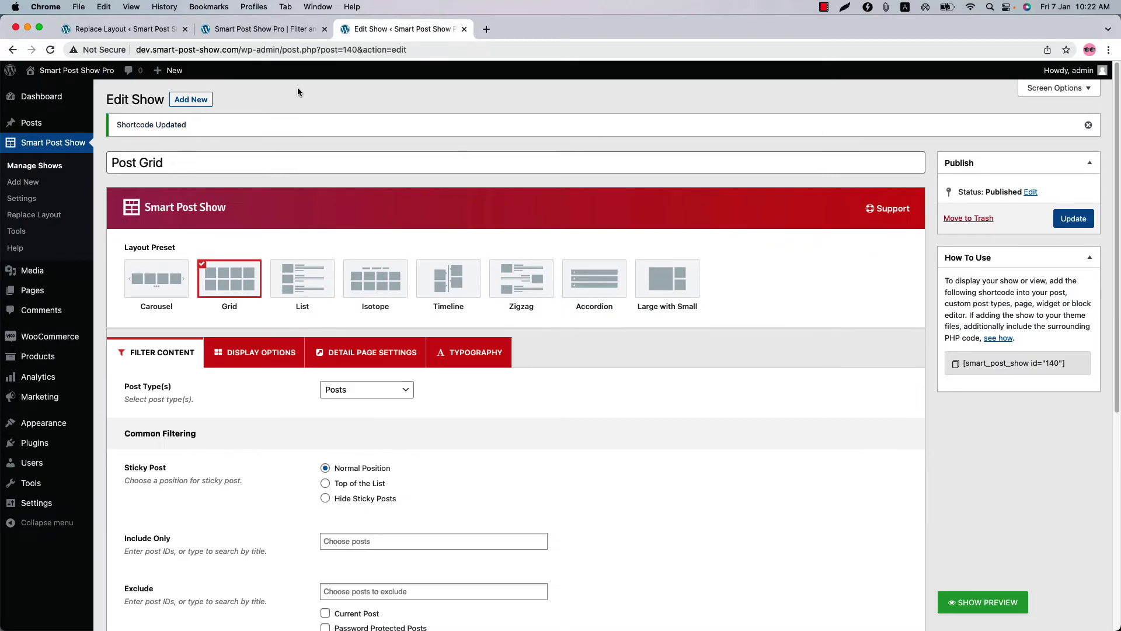
Reload the blog page to check the alphabetical order, then return to Replace Layout.
click(251, 30)
click(50, 49)
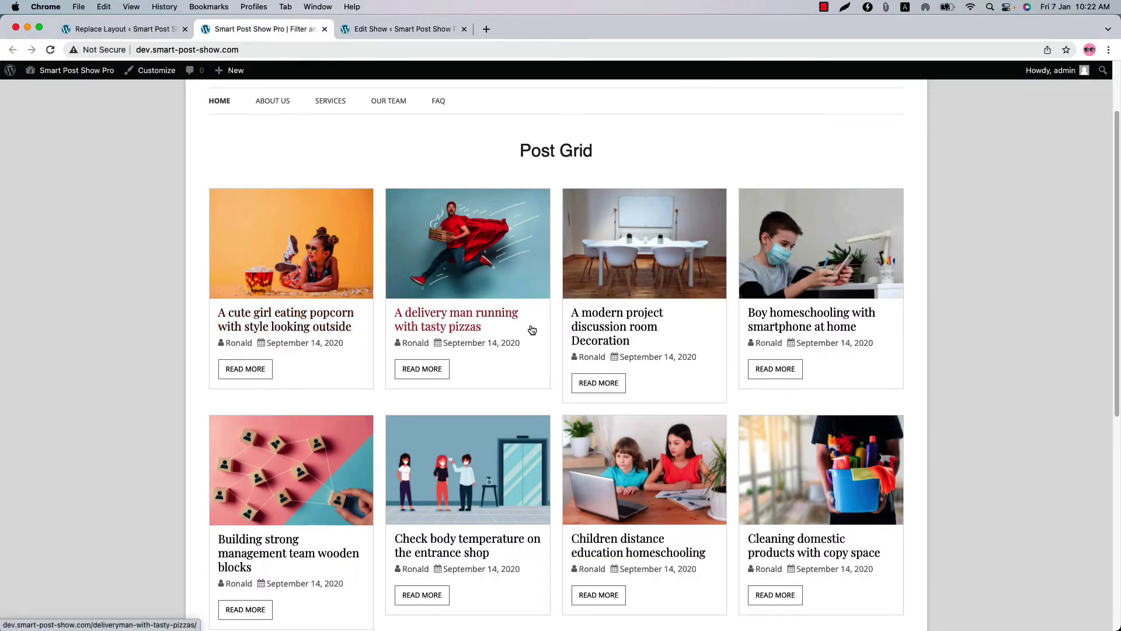
scroll(842, 327, down, 6)
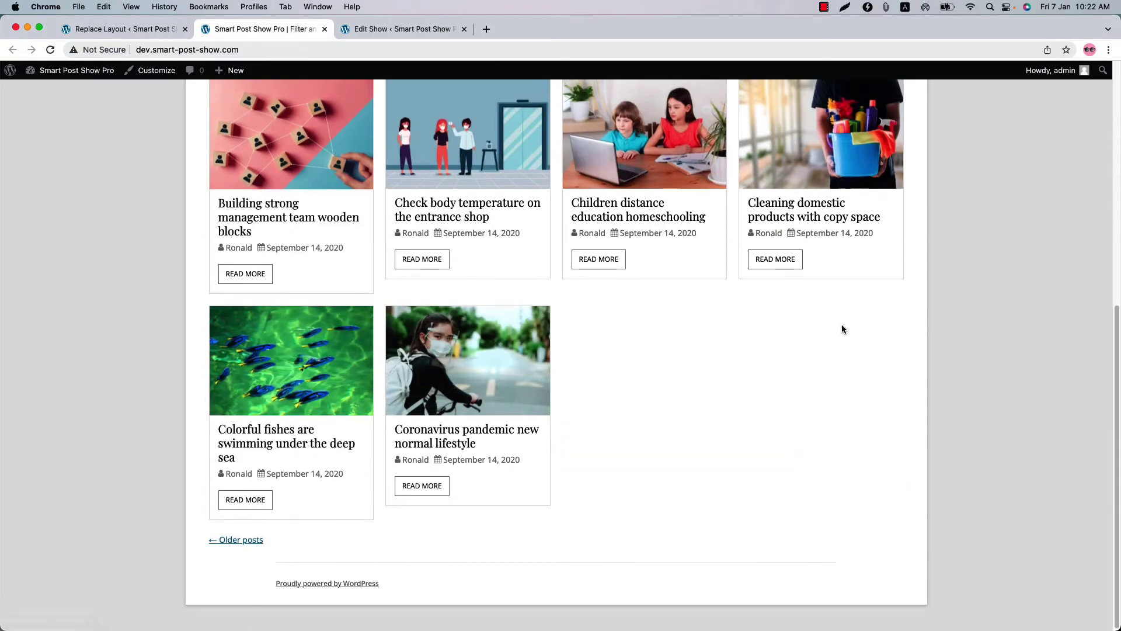
scroll(842, 327, up, 5)
click(128, 30)
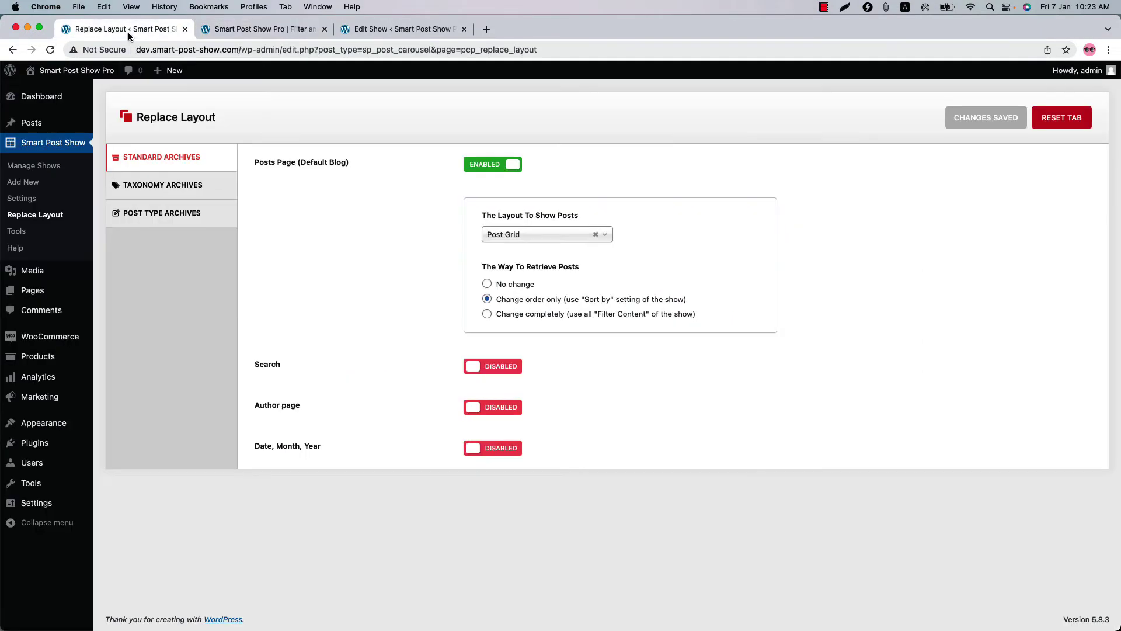
Switch Posts Page retrieval to 'Change completely (use all Filter Content of the show)' and save.
click(501, 316)
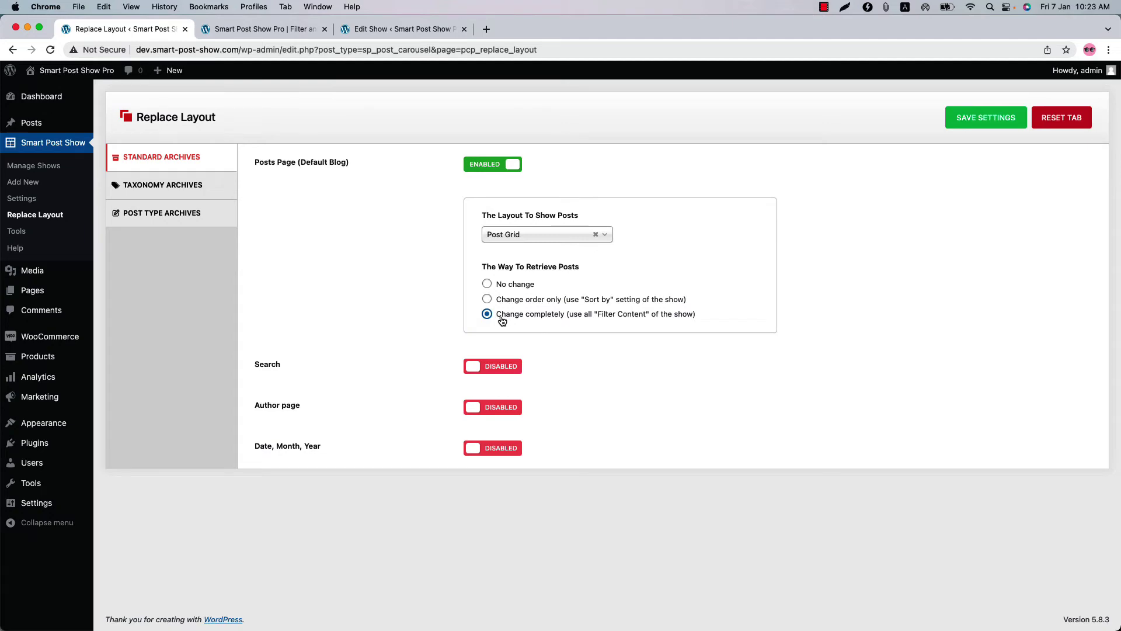
click(958, 122)
click(268, 30)
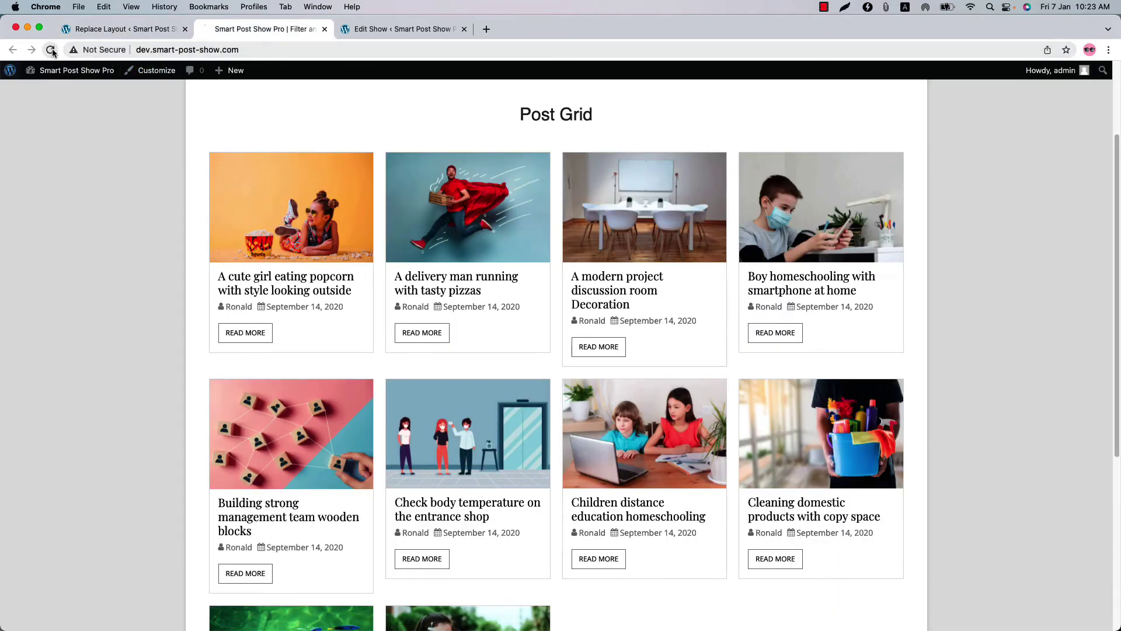
click(50, 49)
scroll(358, 373, down, 3)
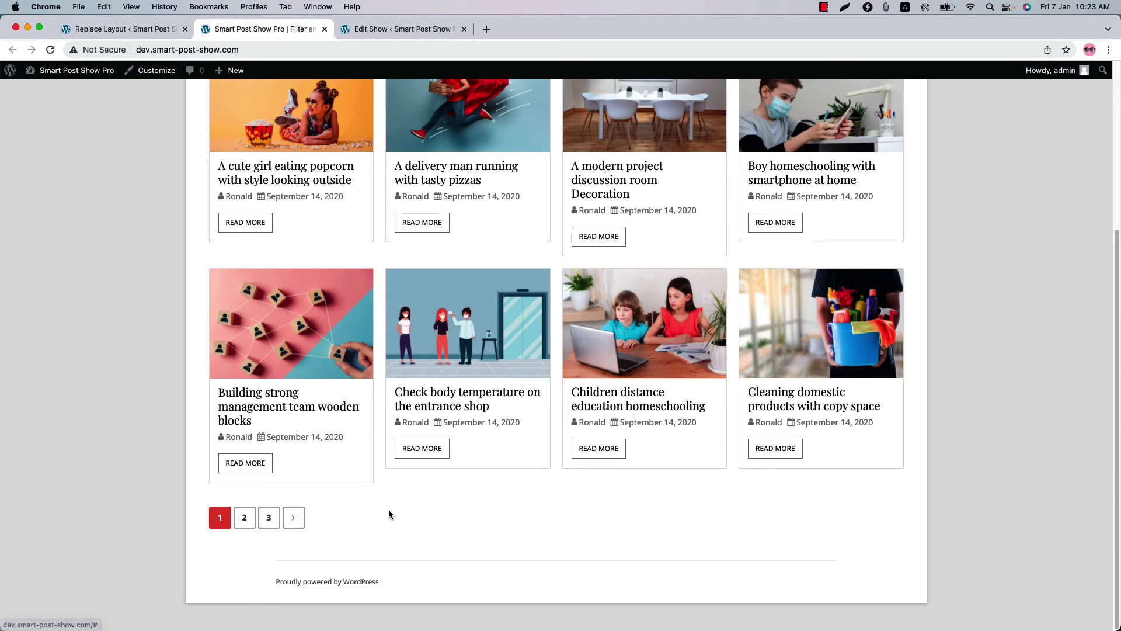
click(140, 29)
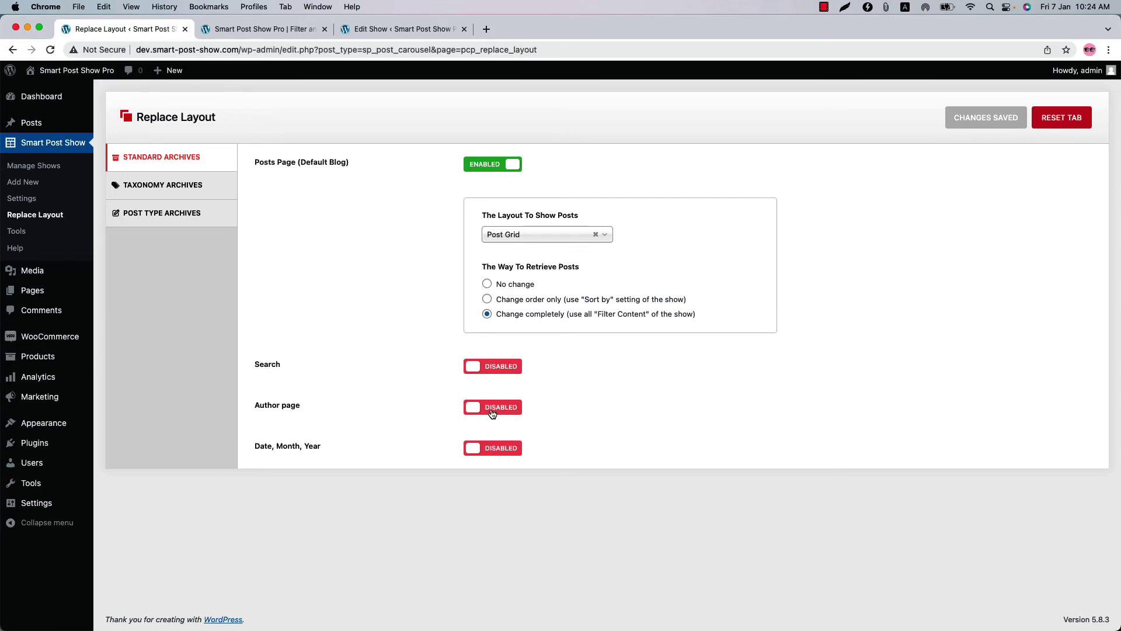
Open a post author's archive on the live site and scroll its default full-post layout.
click(270, 34)
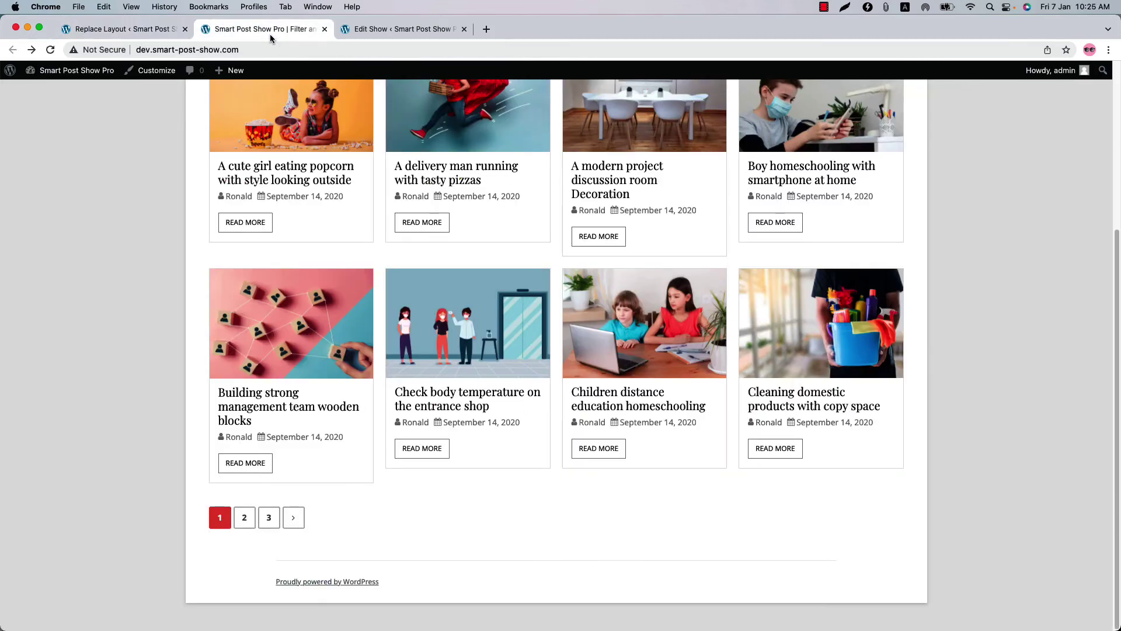
click(240, 438)
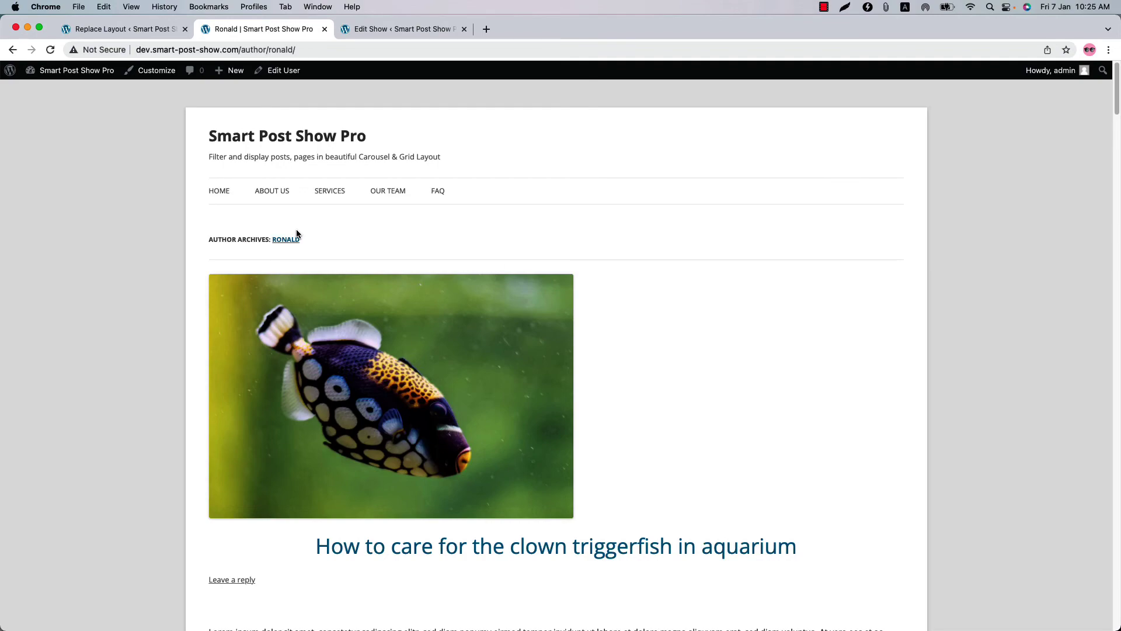
scroll(601, 446, down, 6)
scroll(558, 472, up, 3)
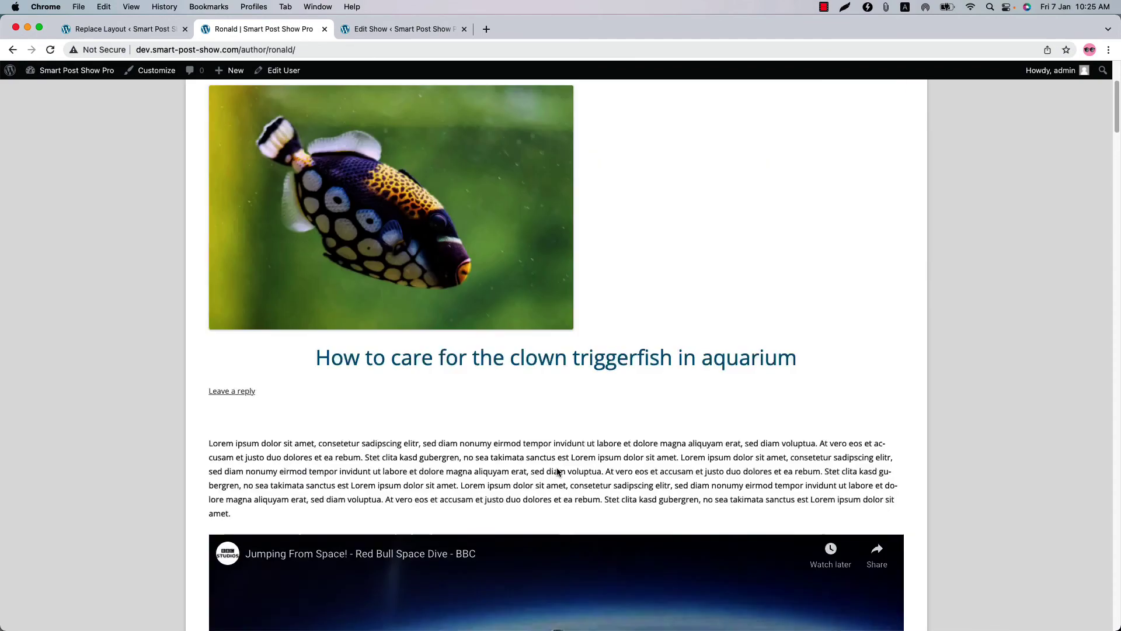
scroll(558, 471, up, 3)
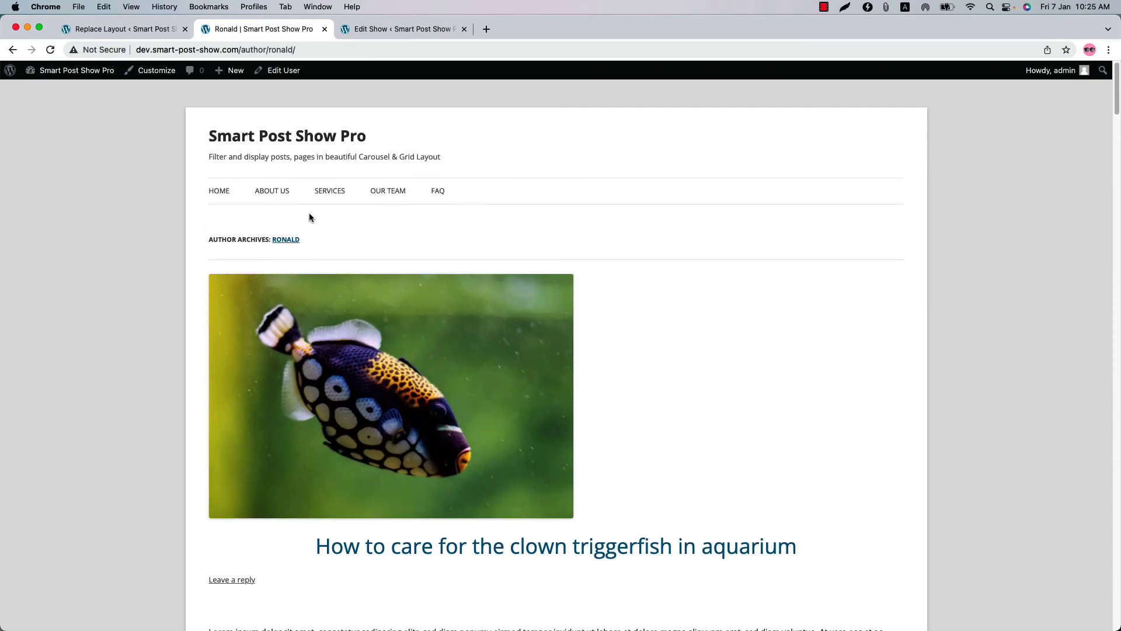
click(108, 32)
Enable Author page replacement and choose the Accordion show as its layout.
click(492, 412)
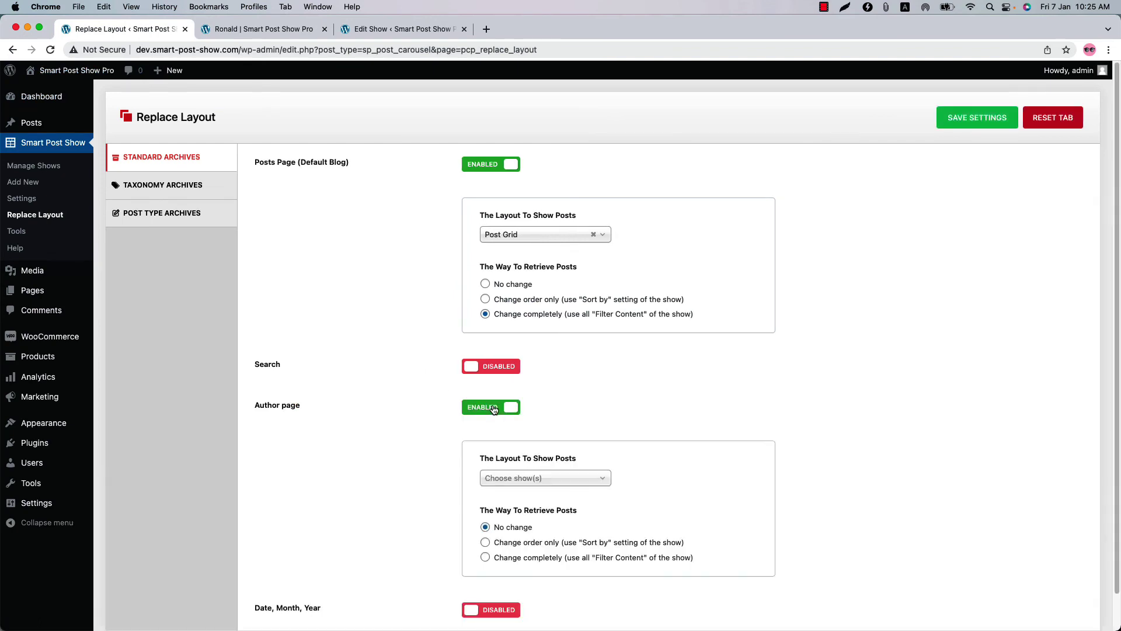
click(525, 478)
scroll(525, 579, down, 5)
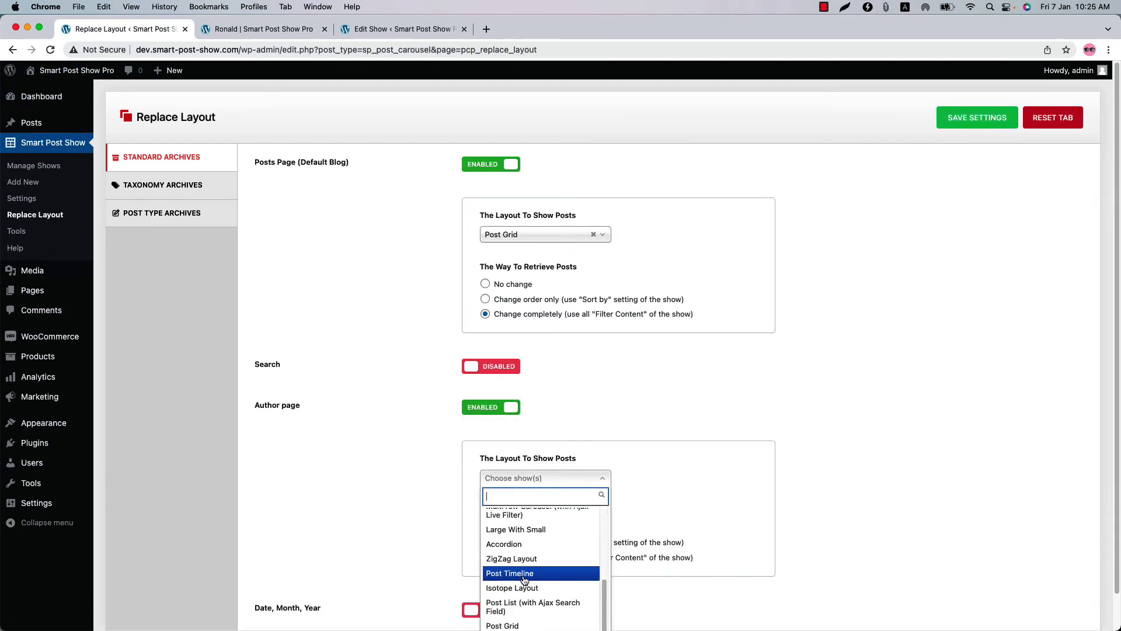
click(519, 544)
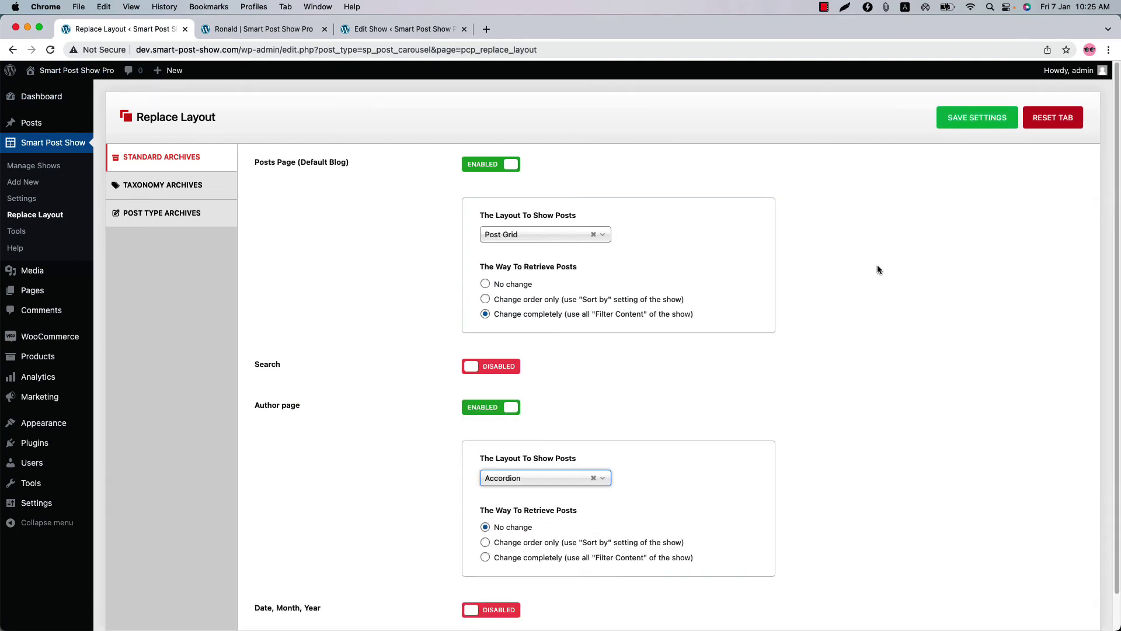
Save the settings and reload the author archive to see the Accordion layout.
click(958, 122)
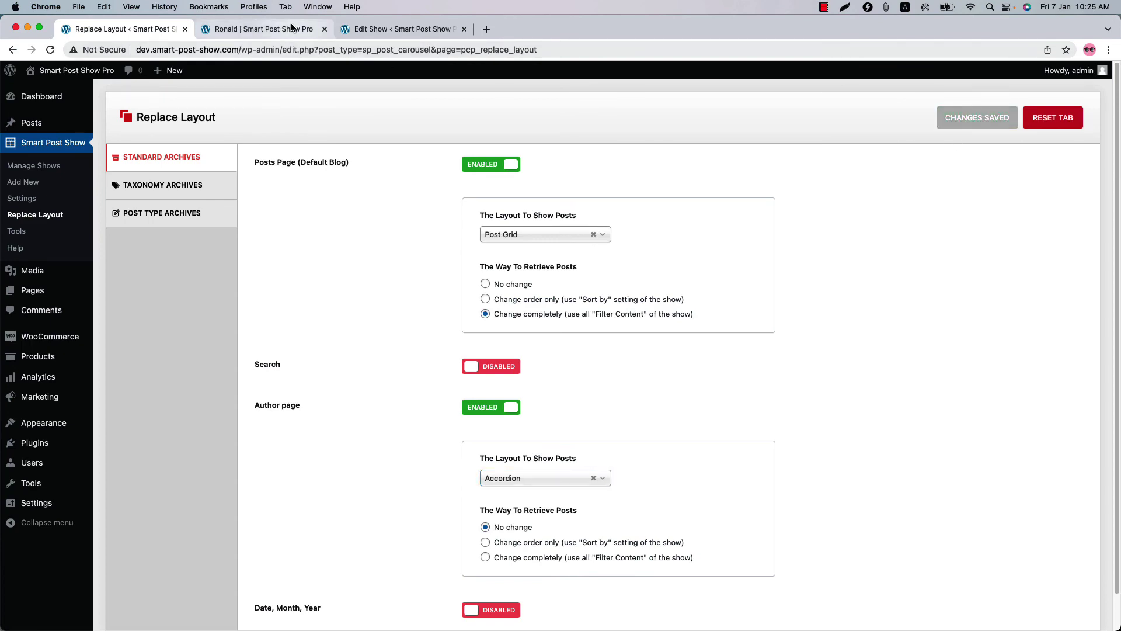
click(292, 28)
click(50, 49)
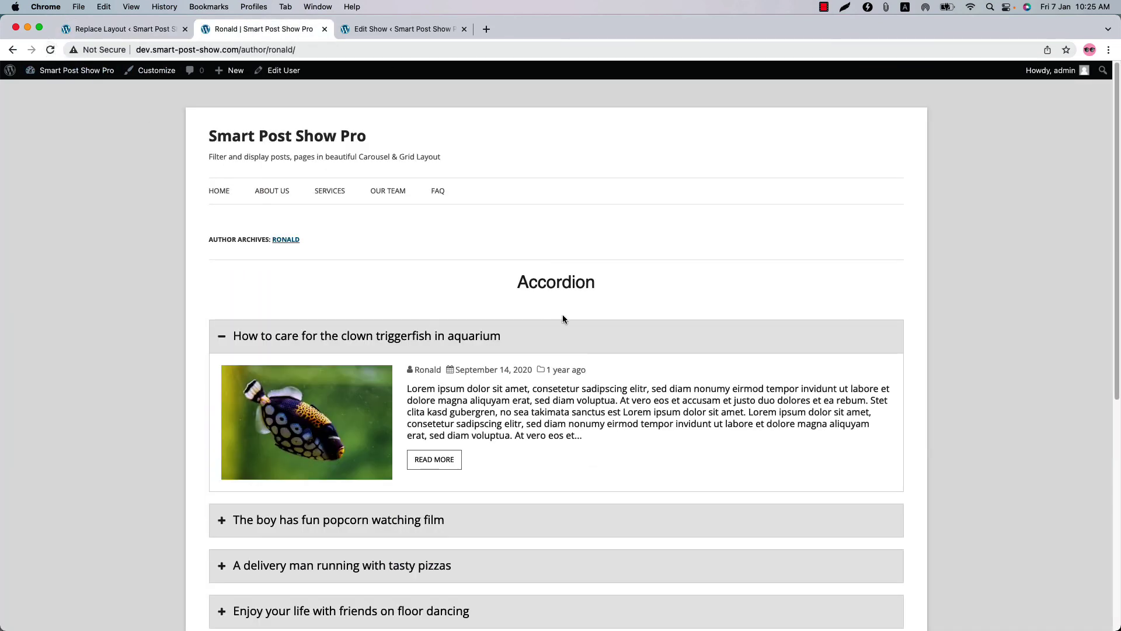
Expand and collapse the clown triggerfish and 'The boy has fun popcorn watching film' accordion items.
click(565, 329)
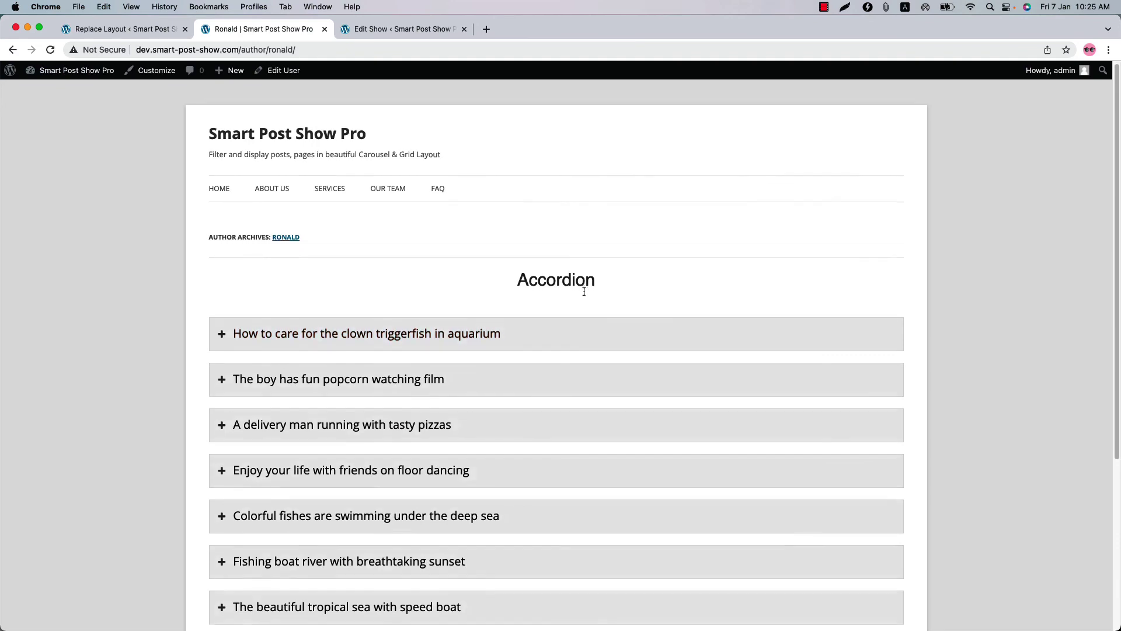
scroll(560, 233, down, 3)
click(533, 186)
click(534, 185)
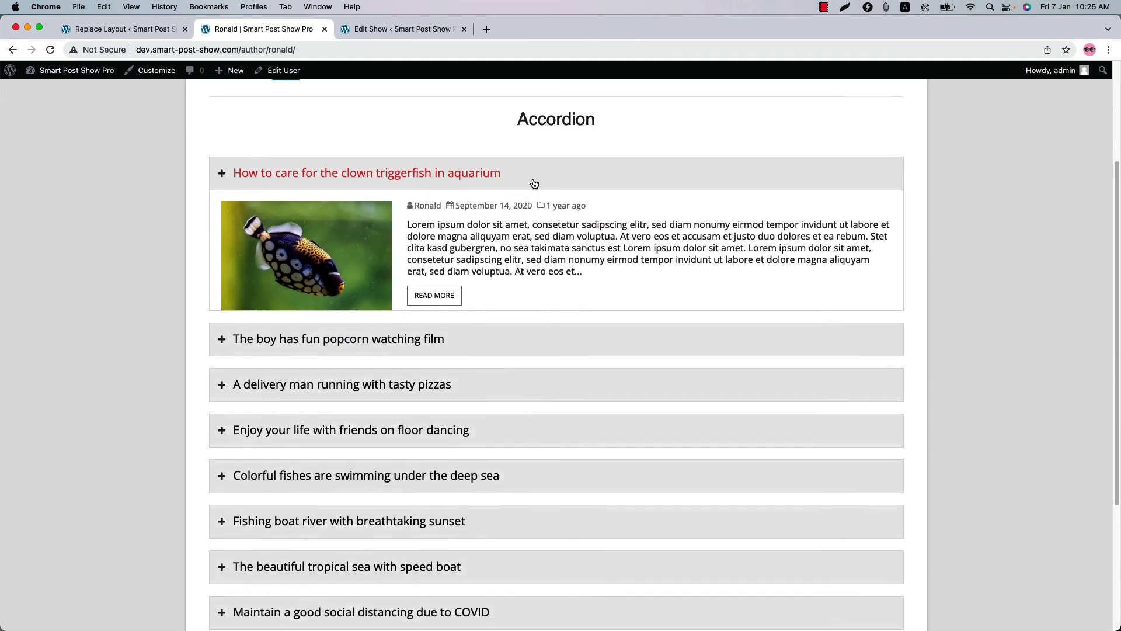
click(516, 225)
click(517, 225)
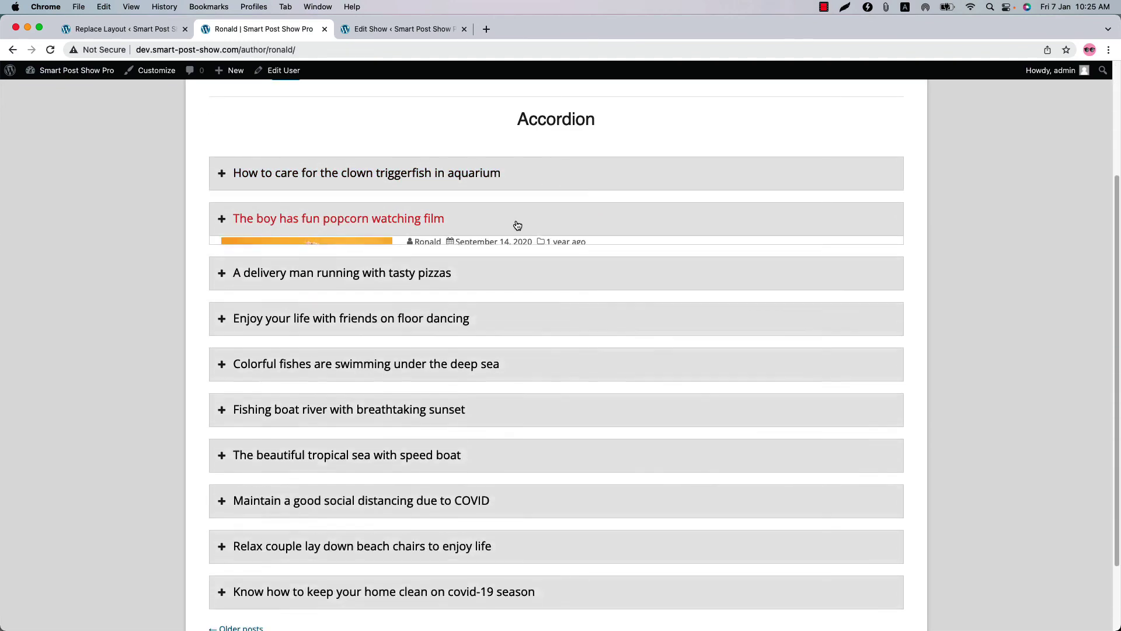